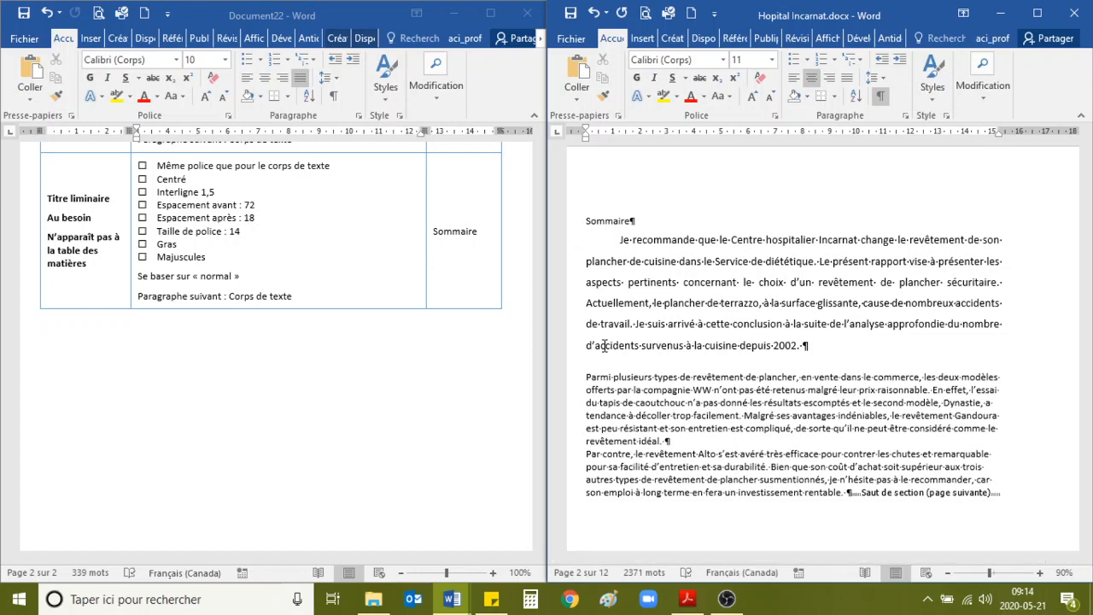
Review the "Titre liminaire" formatting specifications and the unformatted Sommaire and Table des matières headings in the report
{"action": "scroll", "coordinate": [735, 256], "scroll_direction": "down", "scroll_amount": 1}
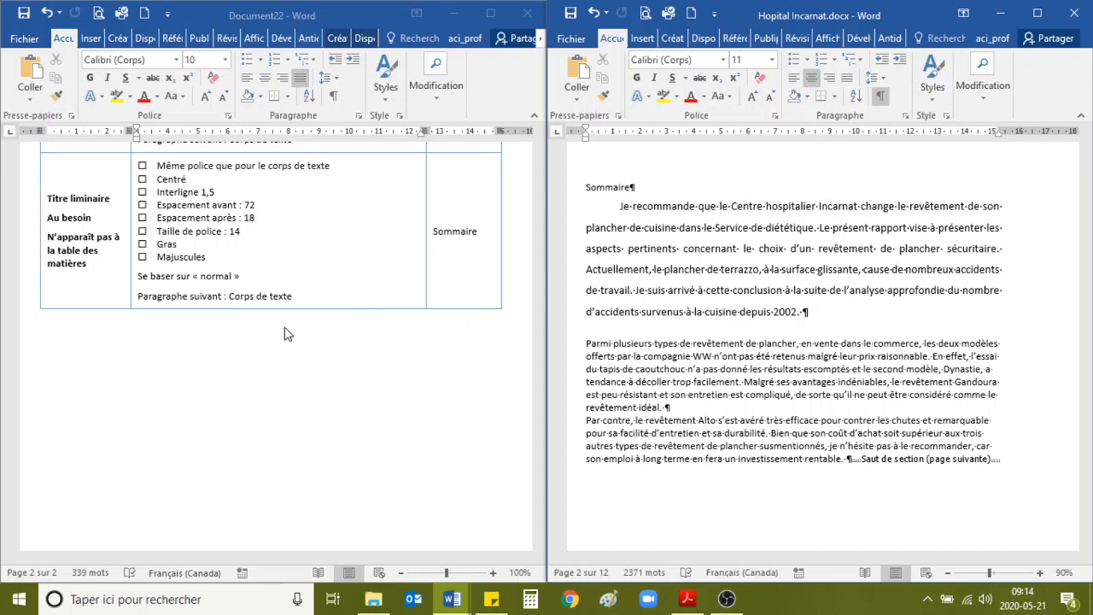
{"action": "left_click", "coordinate": [40, 243]}
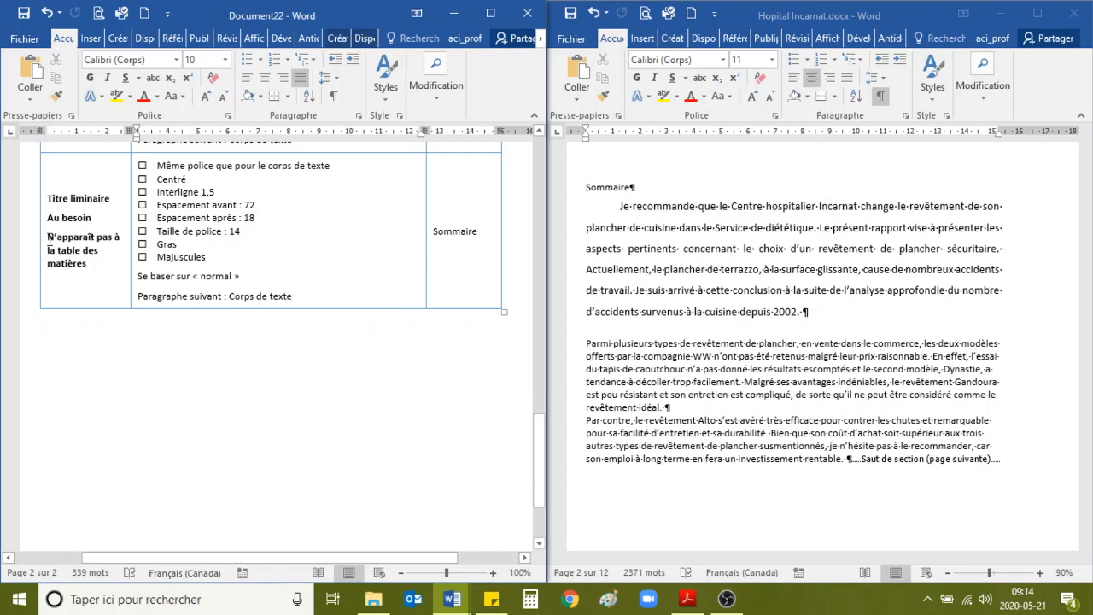
{"action": "left_click_drag", "start_coordinate": [48, 237], "coordinate": [103, 264]}
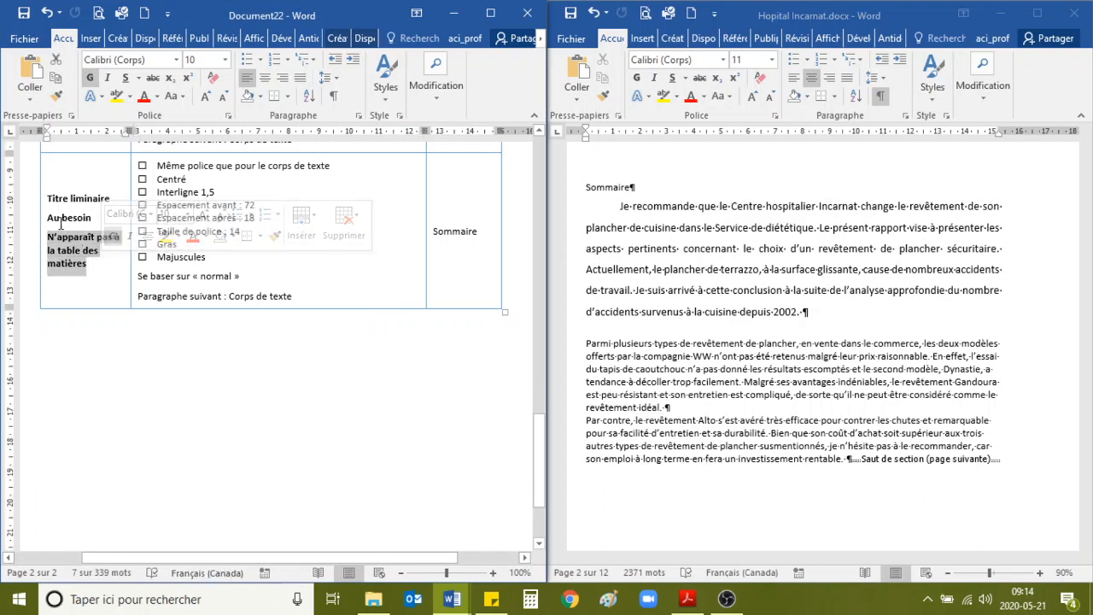
{"action": "left_click_drag", "start_coordinate": [47, 218], "coordinate": [92, 220]}
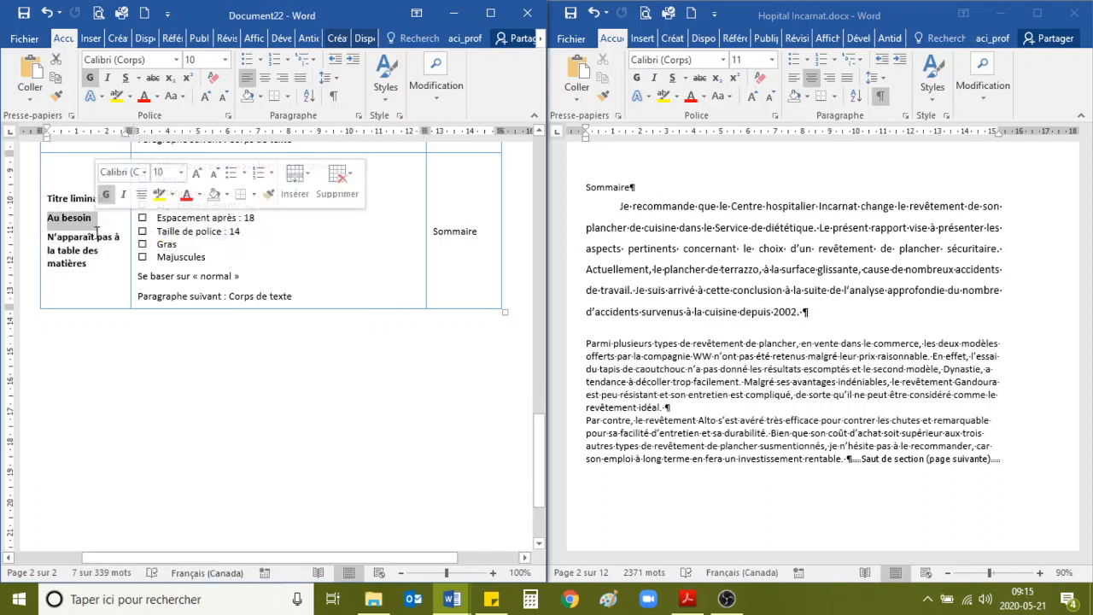
{"action": "left_click", "coordinate": [455, 256]}
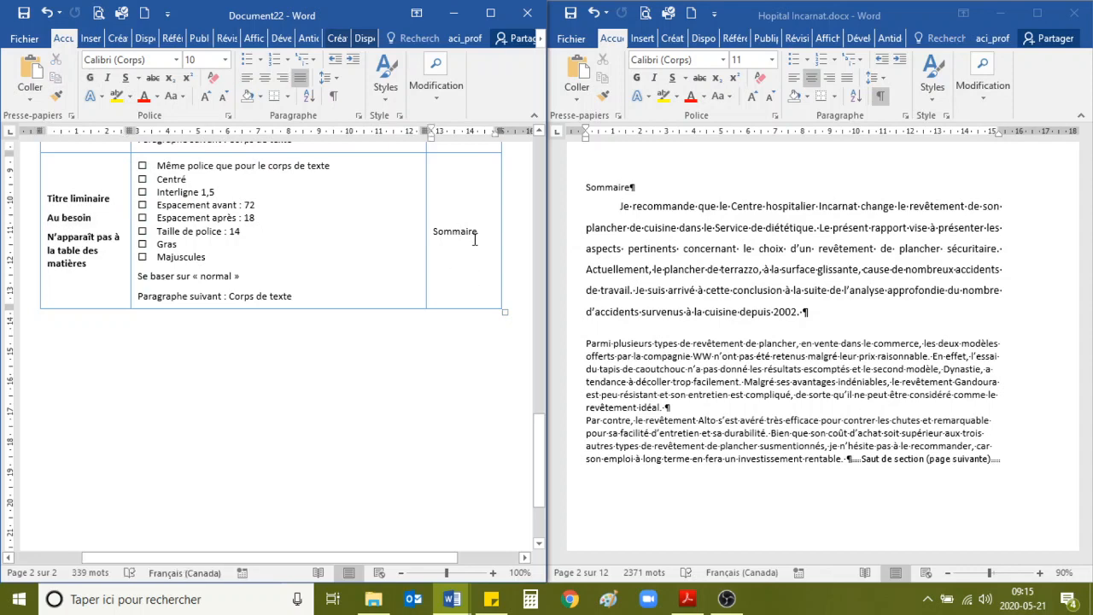
{"action": "scroll", "coordinate": [771, 284], "scroll_direction": "down", "scroll_amount": 15}
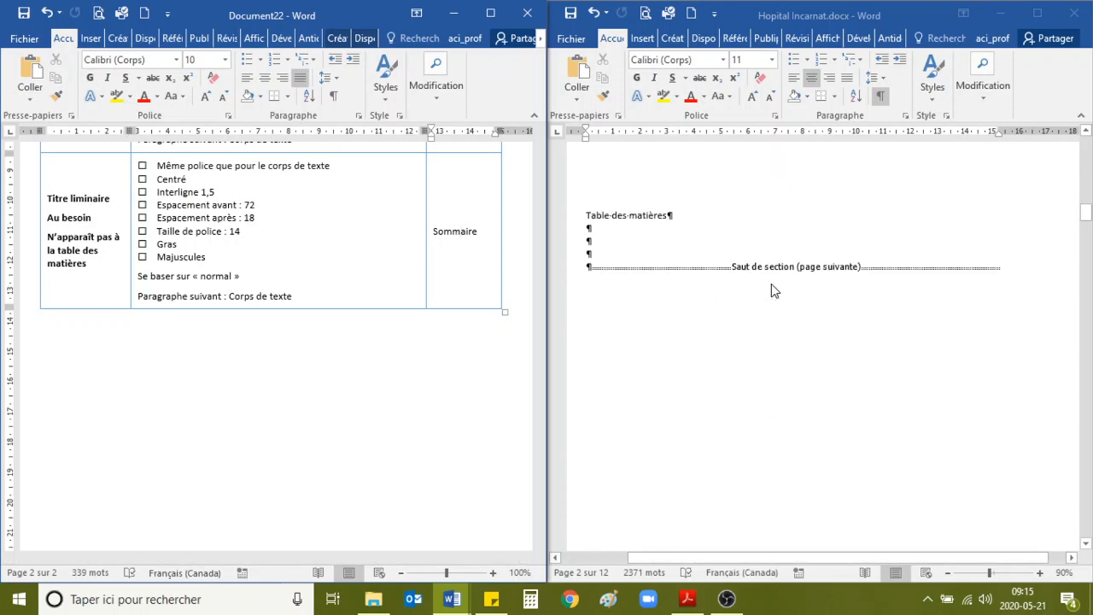
{"action": "scroll", "coordinate": [789, 274], "scroll_direction": "up", "scroll_amount": 4}
{"action": "scroll", "coordinate": [790, 275], "scroll_direction": "down", "scroll_amount": 20}
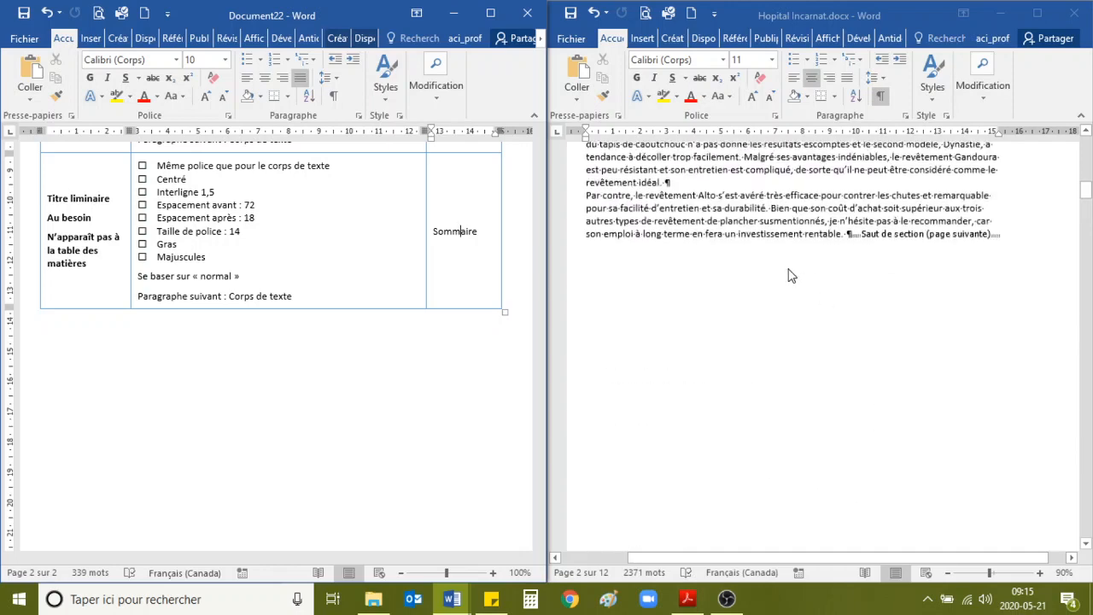
{"action": "scroll", "coordinate": [790, 275], "scroll_direction": "up", "scroll_amount": 6}
{"action": "scroll", "coordinate": [789, 275], "scroll_direction": "down", "scroll_amount": 12}
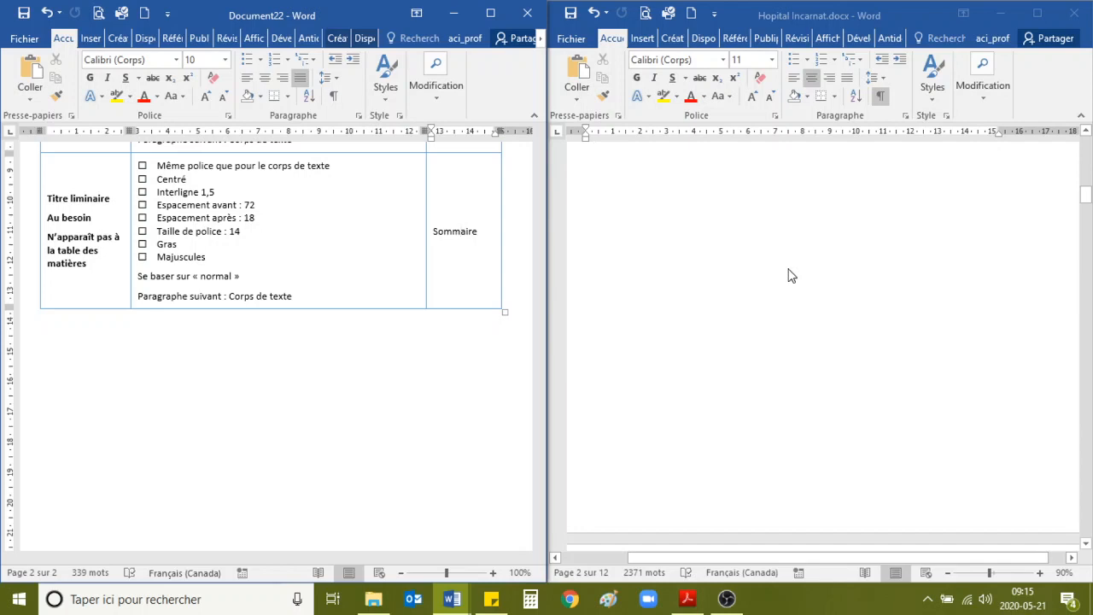
{"action": "scroll", "coordinate": [790, 275], "scroll_direction": "up", "scroll_amount": 10}
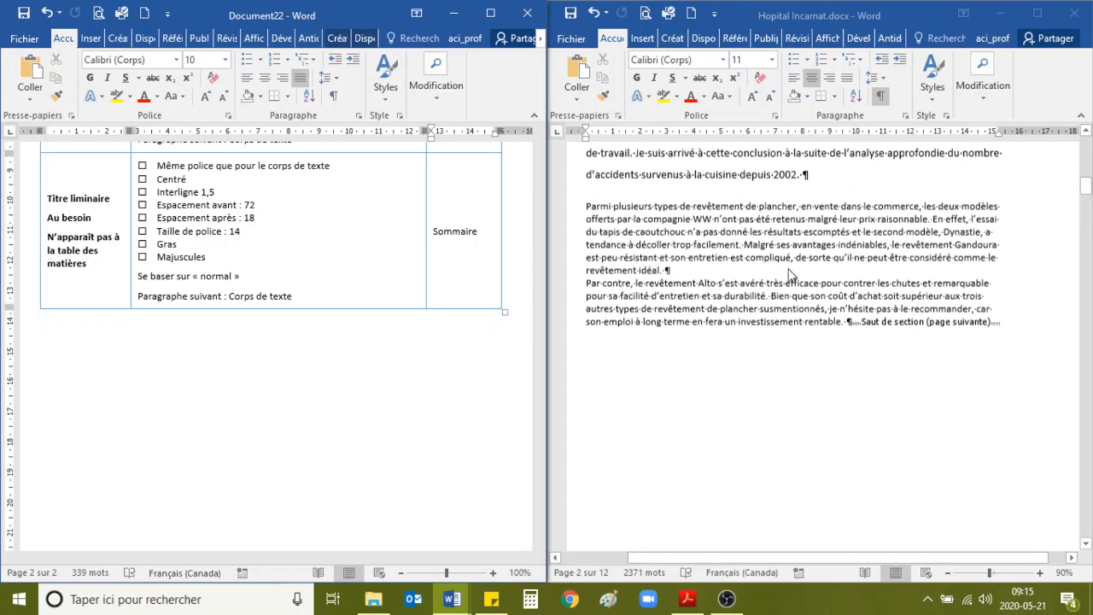
{"action": "scroll", "coordinate": [790, 274], "scroll_direction": "down", "scroll_amount": 1}
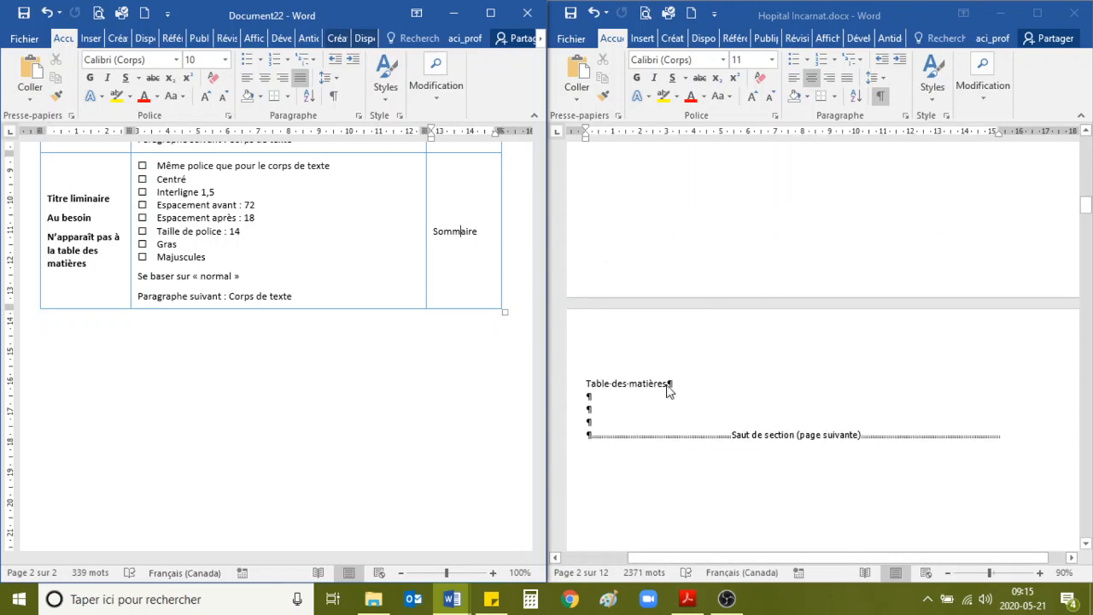
{"action": "left_click", "coordinate": [640, 387]}
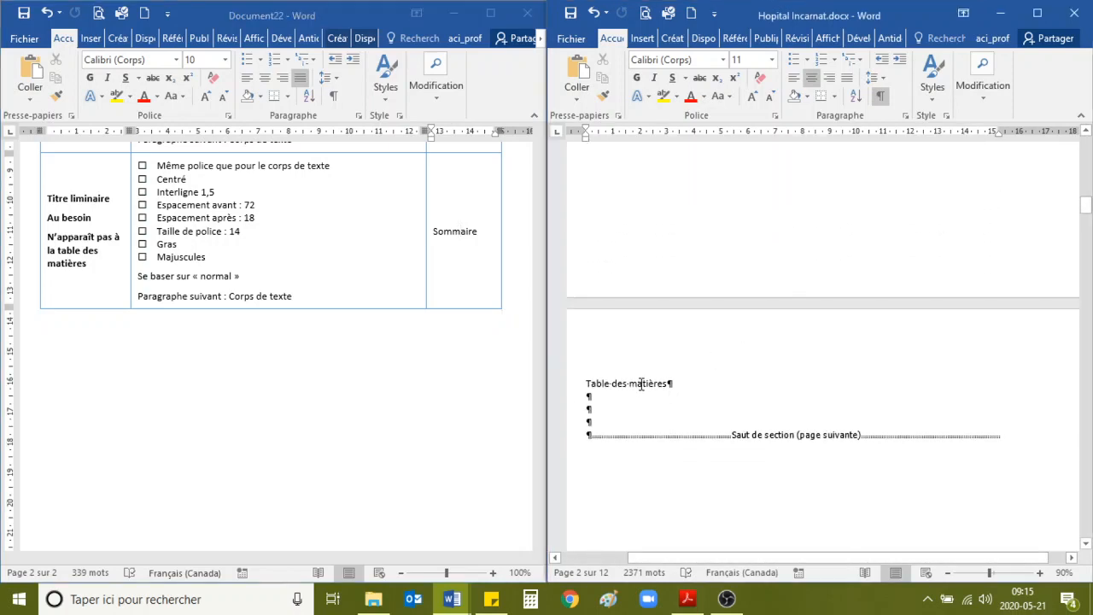
{"action": "left_click", "coordinate": [570, 385]}
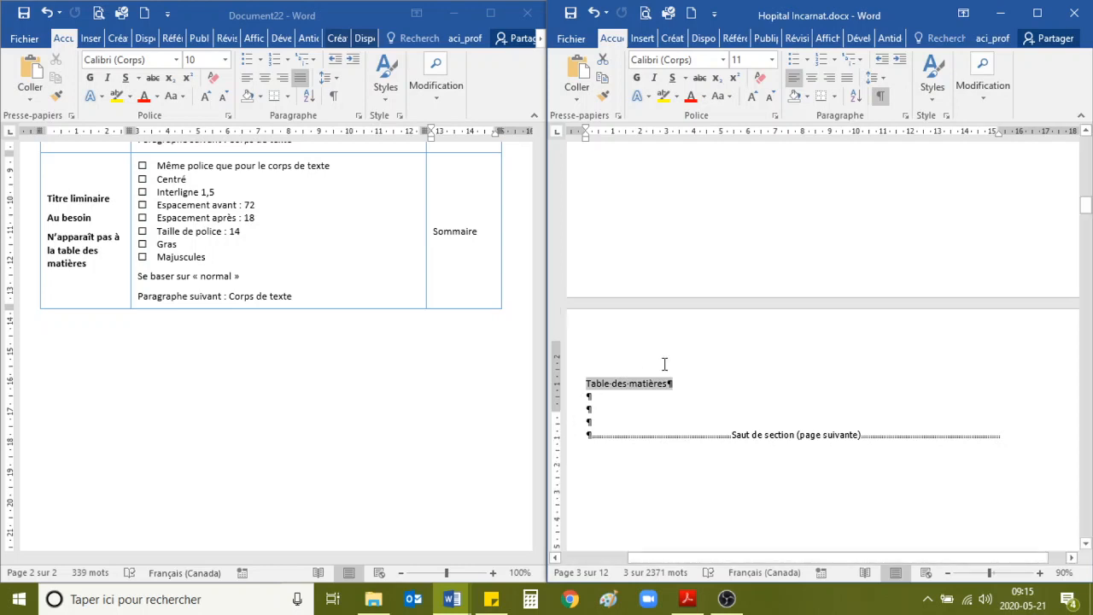
Start a new style from the Sommaire heading's formatting and name it "MF Liminaire"
{"action": "scroll", "coordinate": [663, 363], "scroll_direction": "up", "scroll_amount": 10}
{"action": "scroll", "coordinate": [663, 364], "scroll_direction": "up", "scroll_amount": 3}
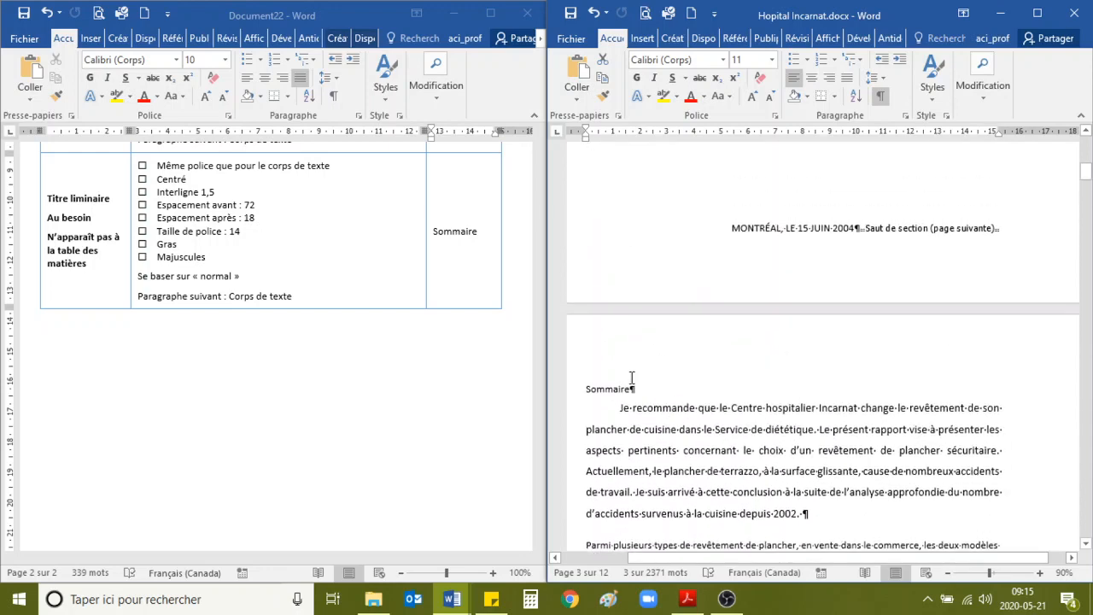
{"action": "left_click", "coordinate": [618, 389]}
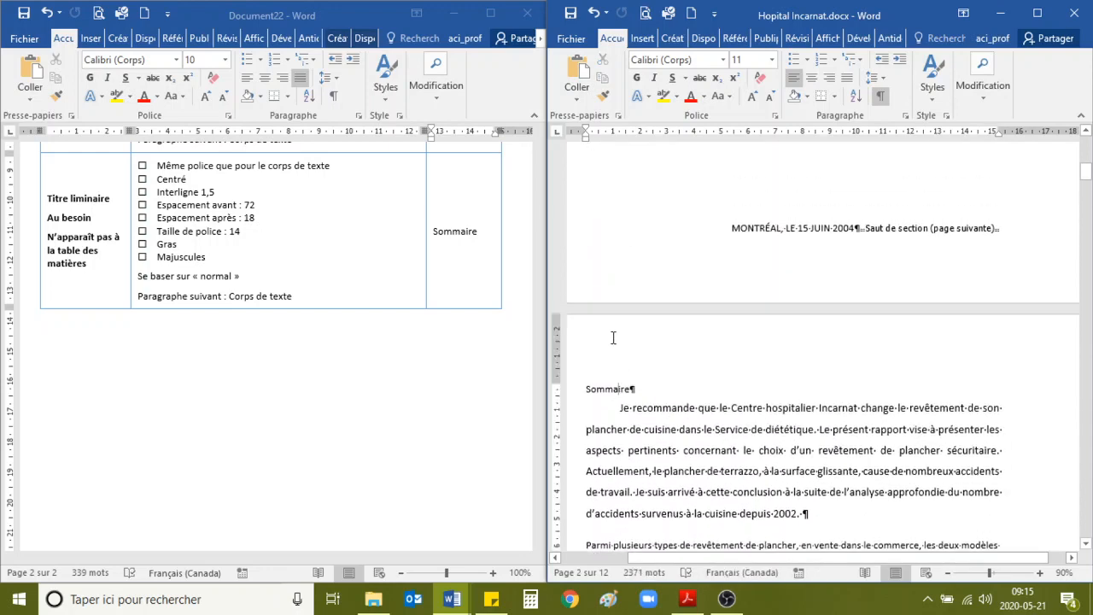
{"action": "left_click", "coordinate": [927, 84]}
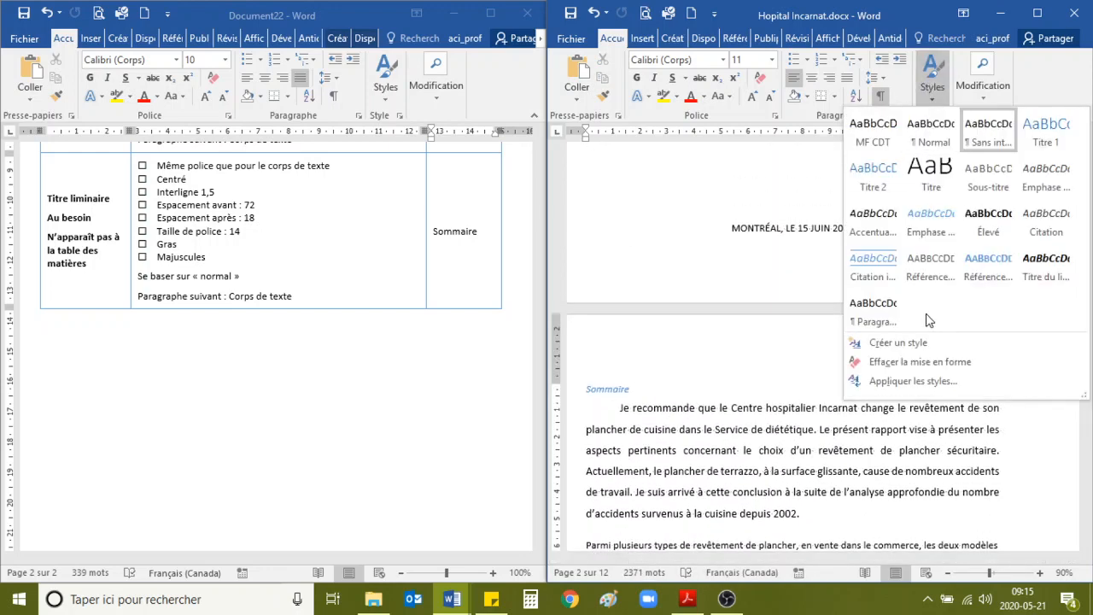
{"action": "left_click", "coordinate": [911, 343]}
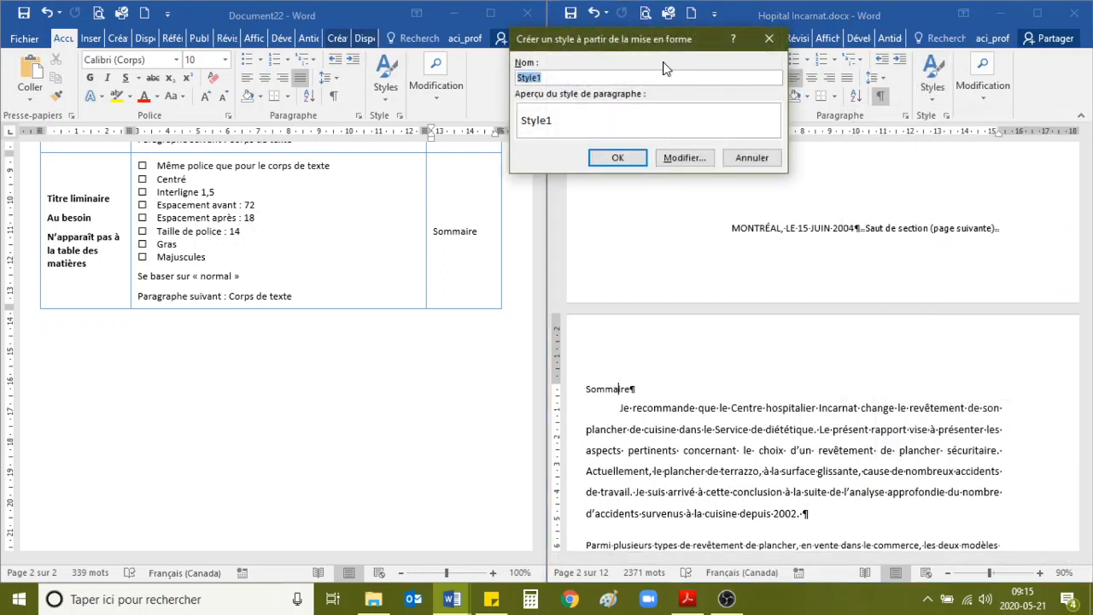
{"action": "type", "text": "MF"}
{"action": "type", "text": "Limimna"}
{"action": "key", "text": "BackSpace"}
{"action": "key", "text": "BackSpace"}
{"action": "key", "text": "BackSpace"}
{"action": "type", "text": "naire"}
Base the MF Liminaire style on Normal and set MF CDT as the following paragraph's style
{"action": "left_click", "coordinate": [683, 158]}
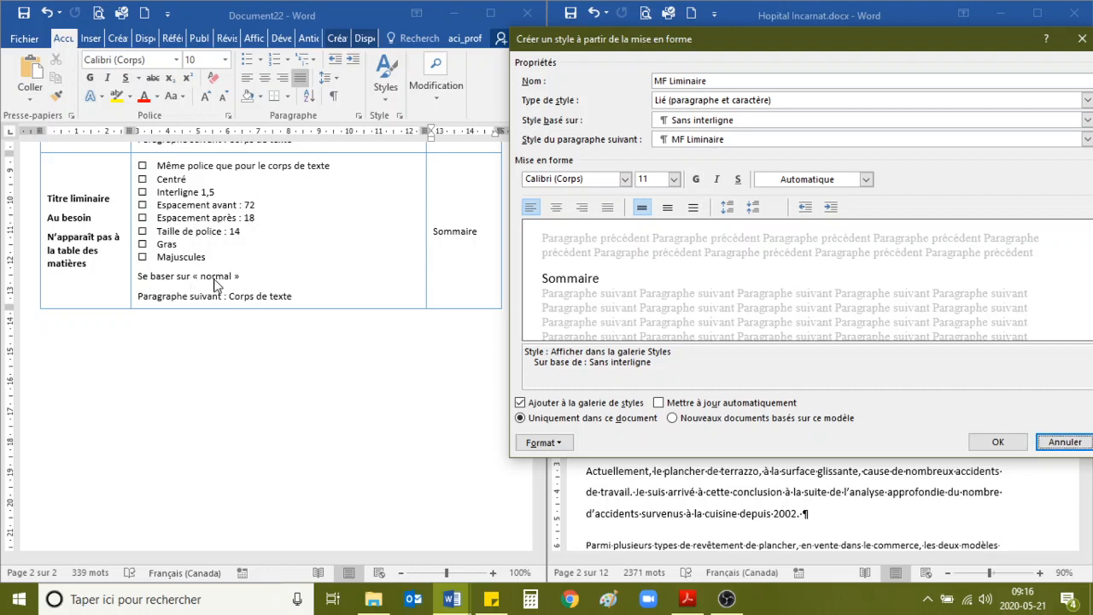
{"action": "left_click", "coordinate": [717, 124]}
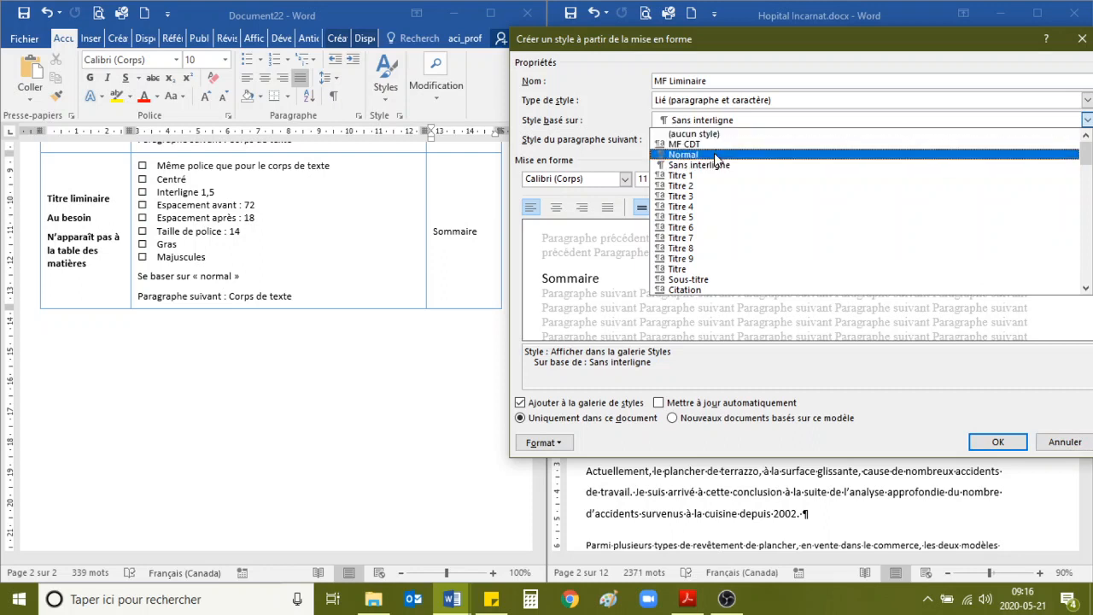
{"action": "left_click", "coordinate": [715, 156]}
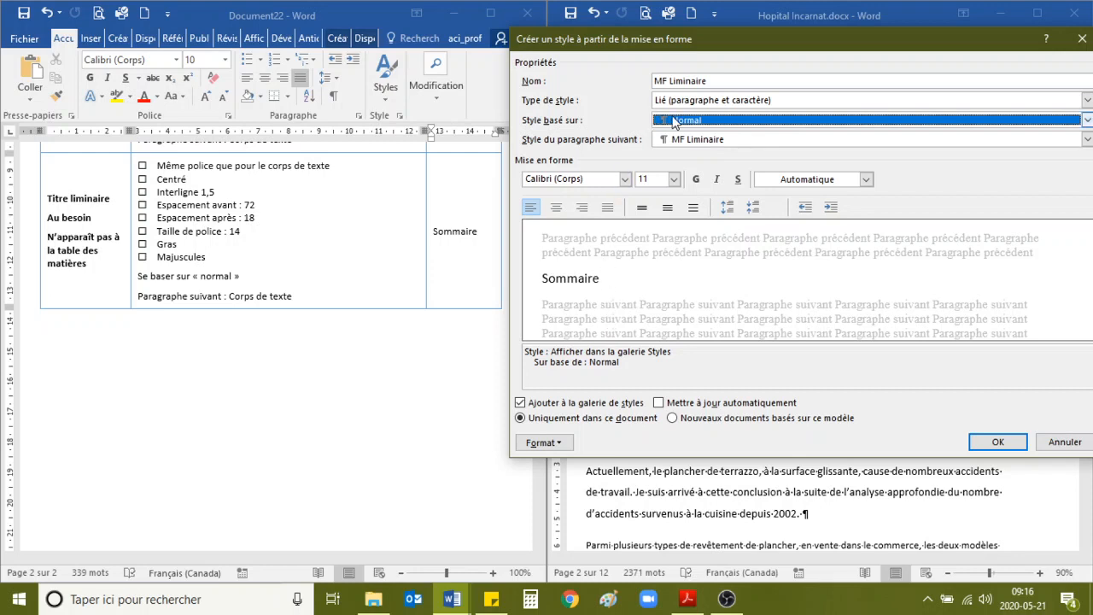
{"action": "left_click", "coordinate": [728, 142]}
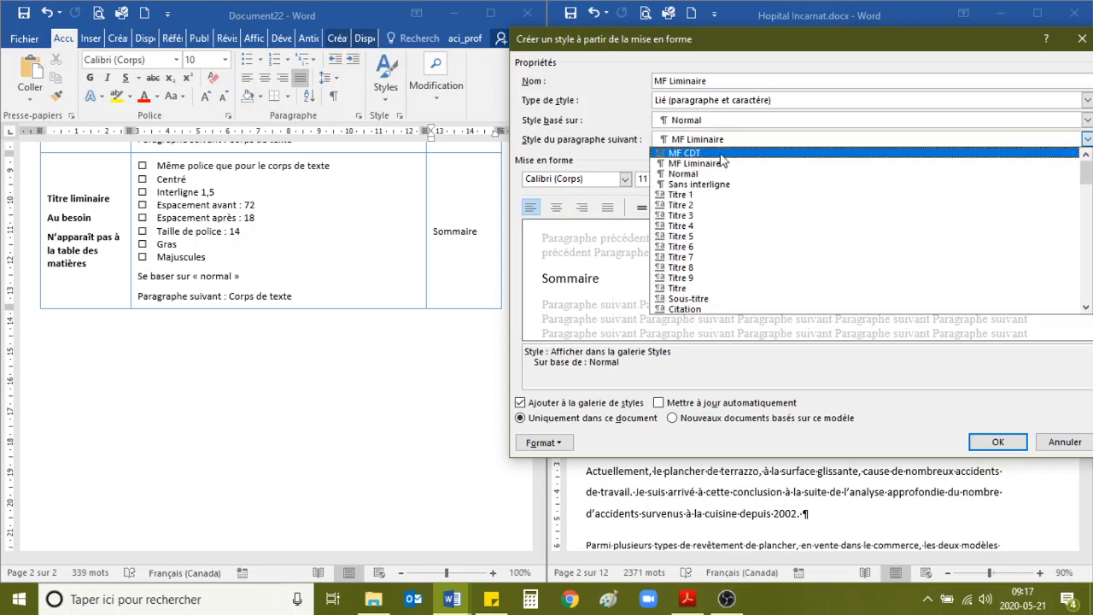
{"action": "left_click", "coordinate": [721, 154]}
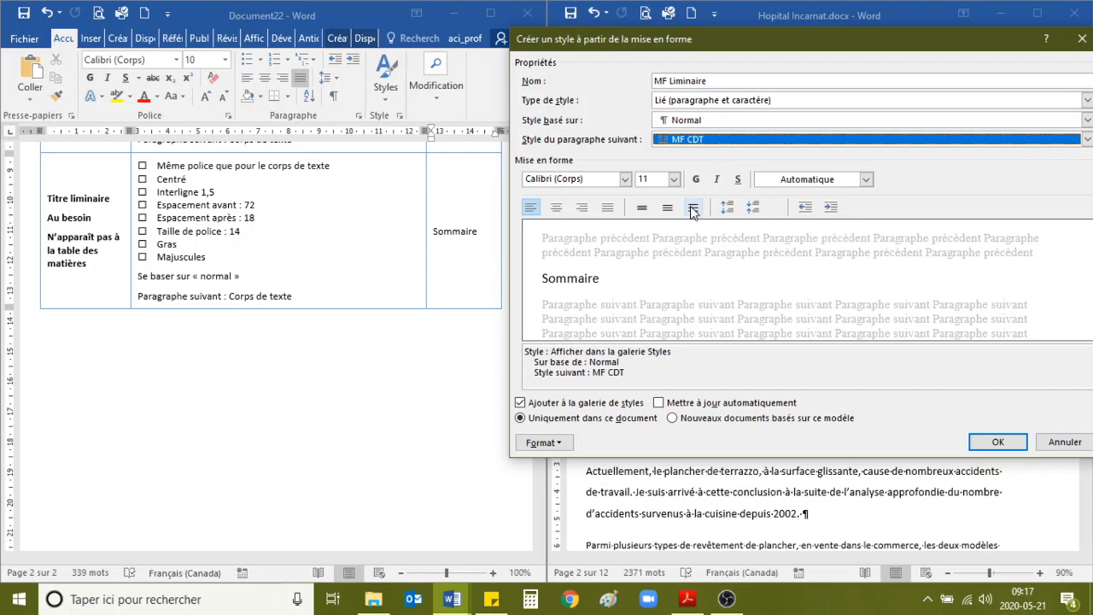
Centre the MF Liminaire style and set 1,5 ligne line spacing, 72 pt before and 18 pt after
{"action": "left_click", "coordinate": [560, 214]}
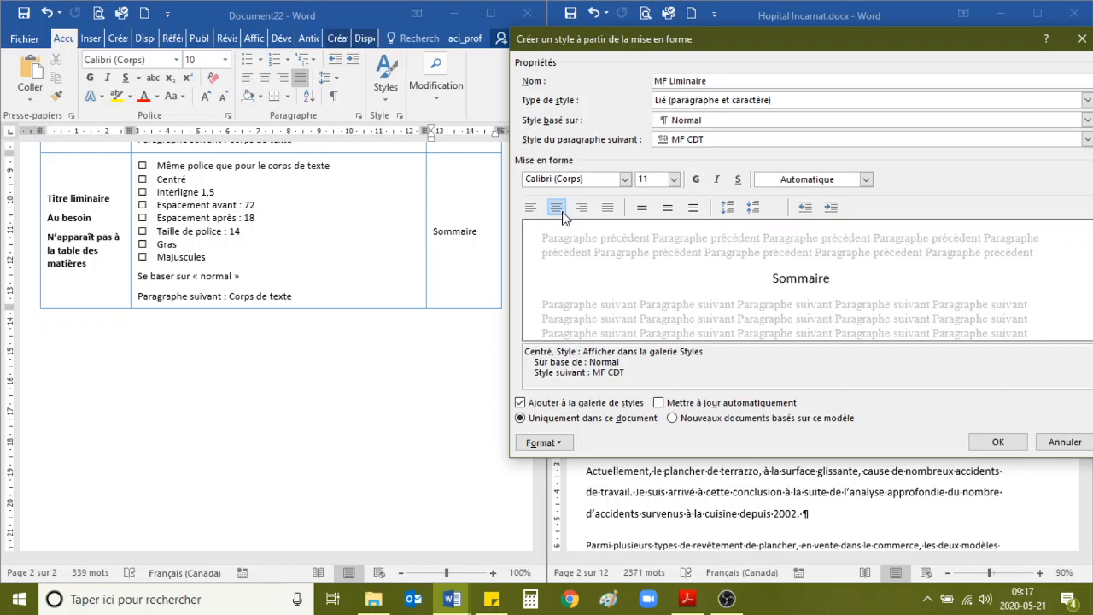
{"action": "left_click", "coordinate": [541, 443]}
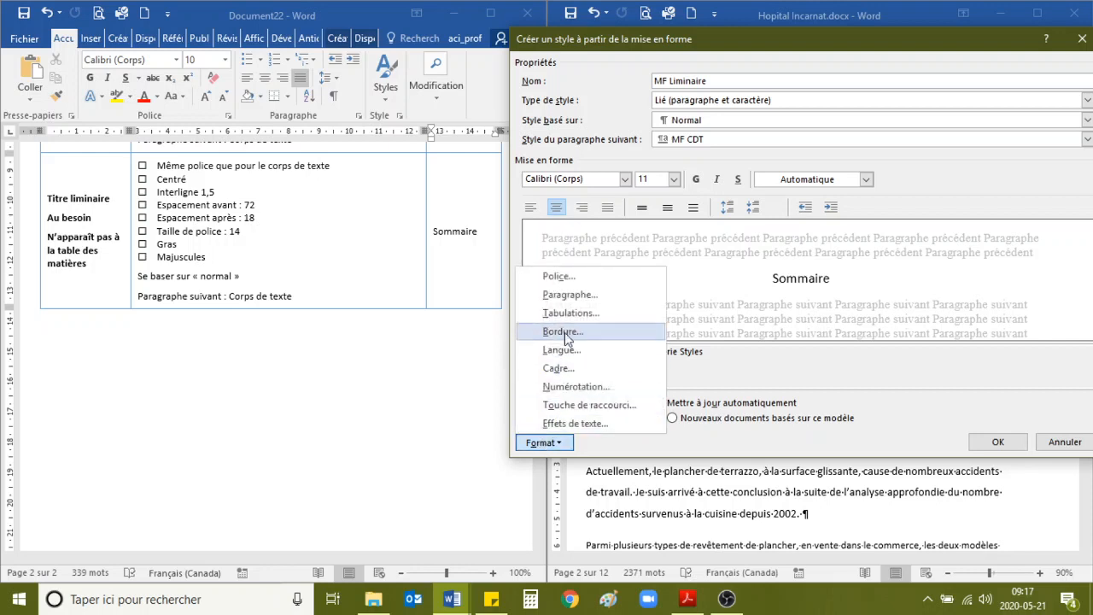
{"action": "left_click", "coordinate": [568, 295]}
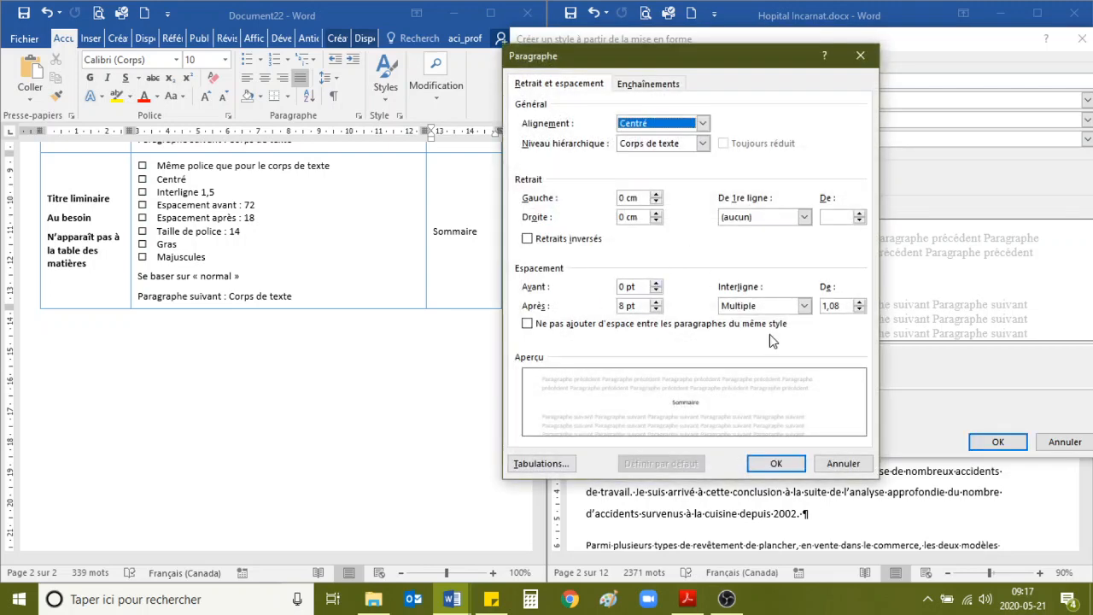
{"action": "left_click", "coordinate": [803, 306]}
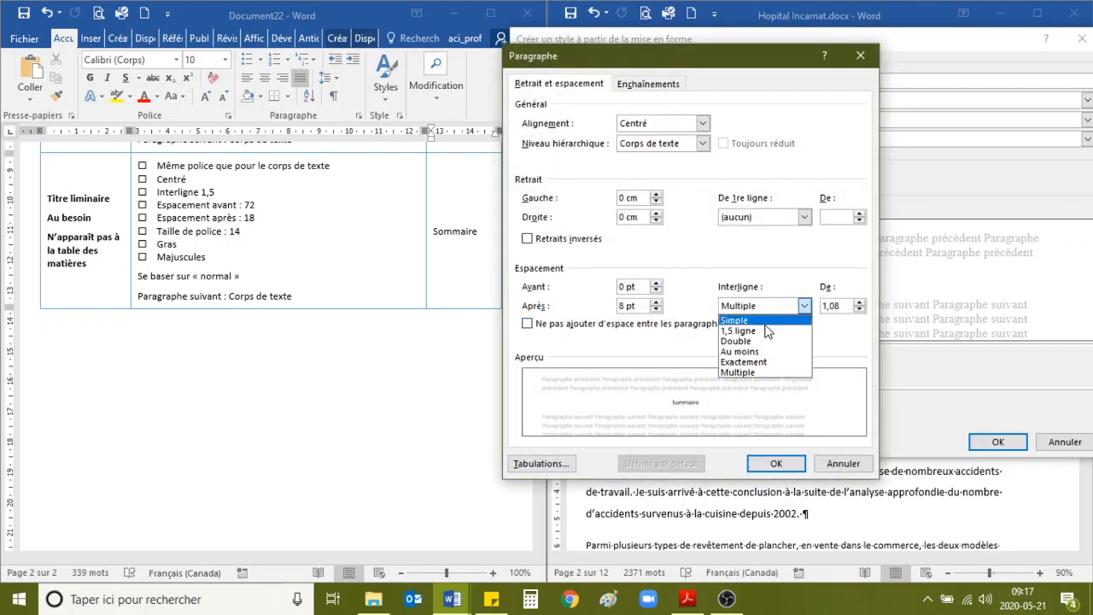
{"action": "left_click", "coordinate": [767, 332]}
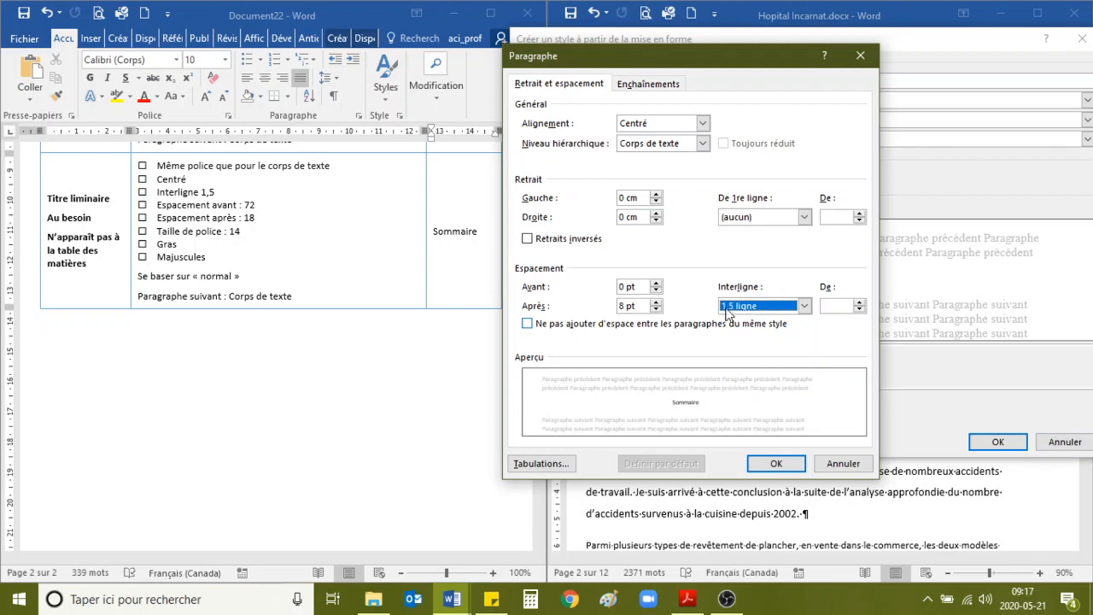
{"action": "left_click", "coordinate": [655, 284]}
{"action": "left_click", "coordinate": [656, 284]}
{"action": "left_click", "coordinate": [656, 284]}
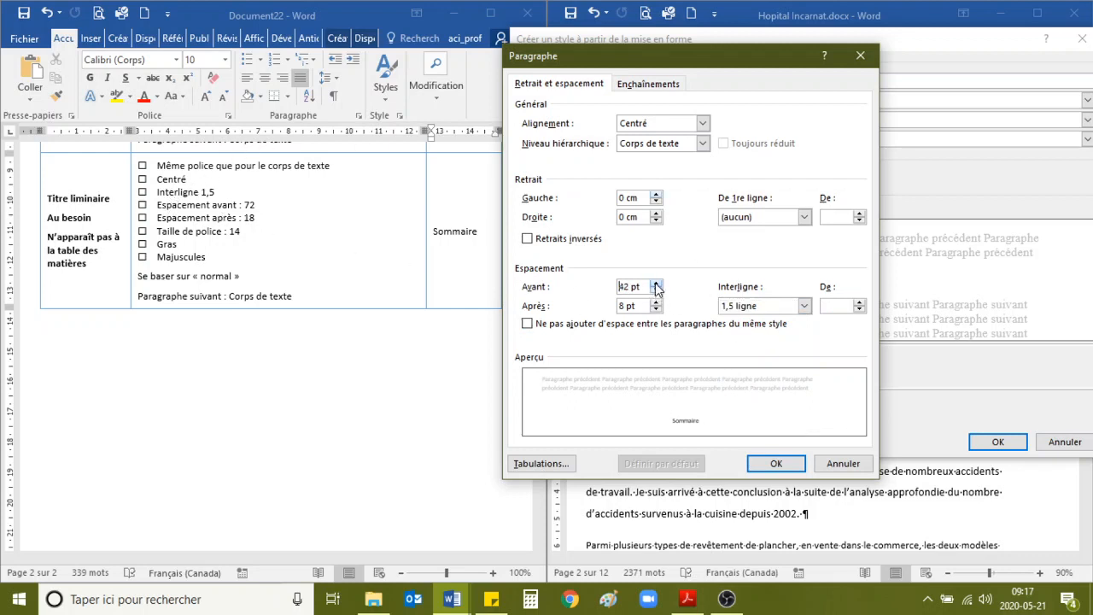
{"action": "left_click", "coordinate": [656, 283]}
{"action": "left_click", "coordinate": [656, 283]}
{"action": "left_click", "coordinate": [656, 283]}
{"action": "left_click", "coordinate": [656, 285]}
{"action": "left_click", "coordinate": [771, 465]}
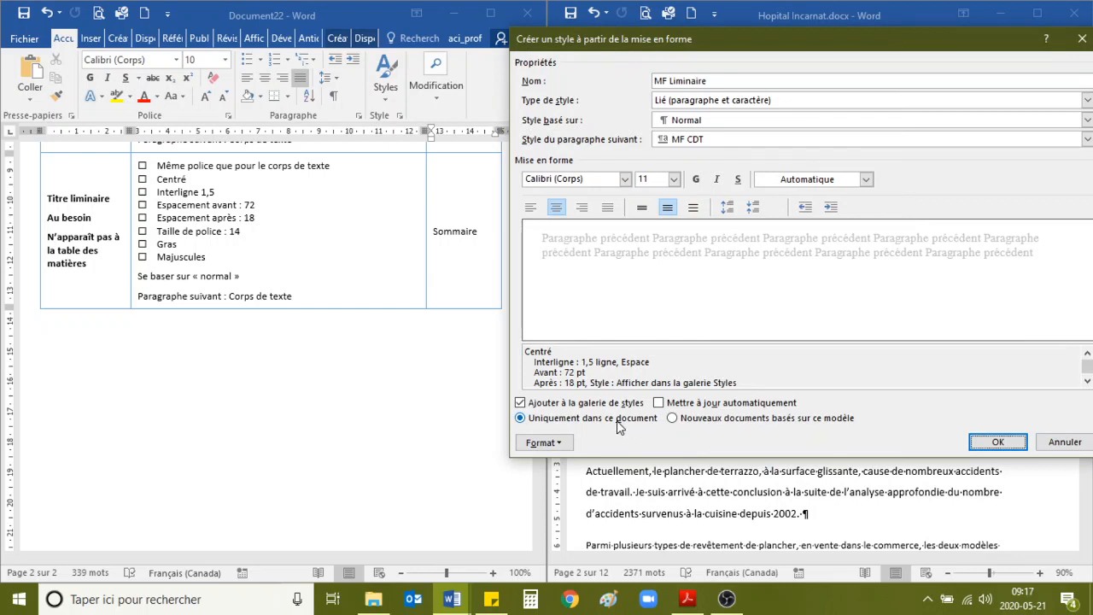
Set the MF Liminaire font to size 14, bold and all caps (Majuscules), and finish creating the style
{"action": "left_click", "coordinate": [673, 182]}
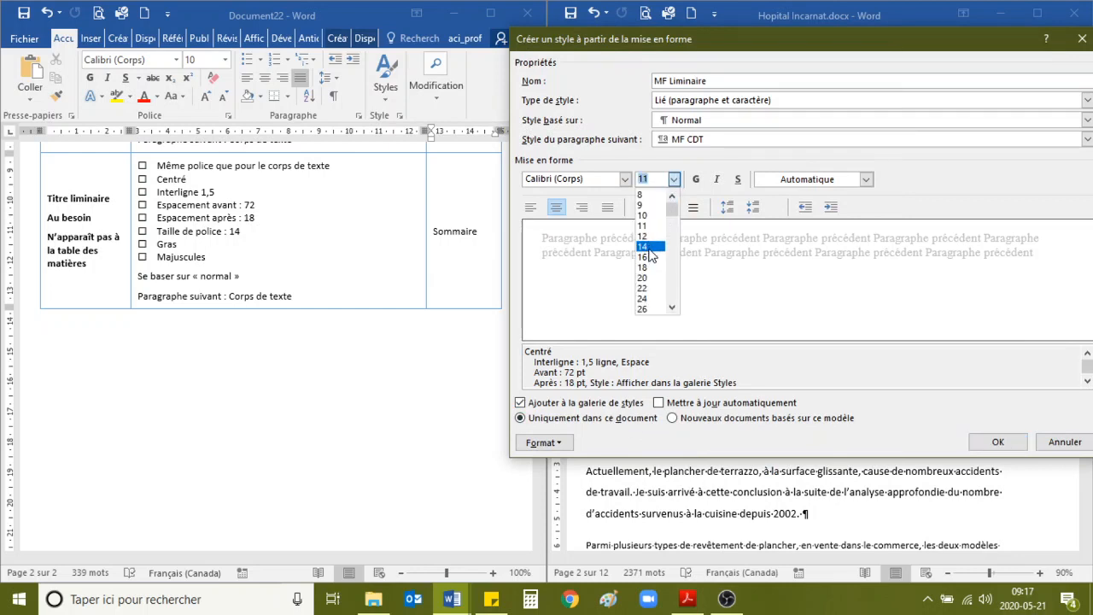
{"action": "left_click", "coordinate": [649, 249]}
{"action": "left_click", "coordinate": [696, 180]}
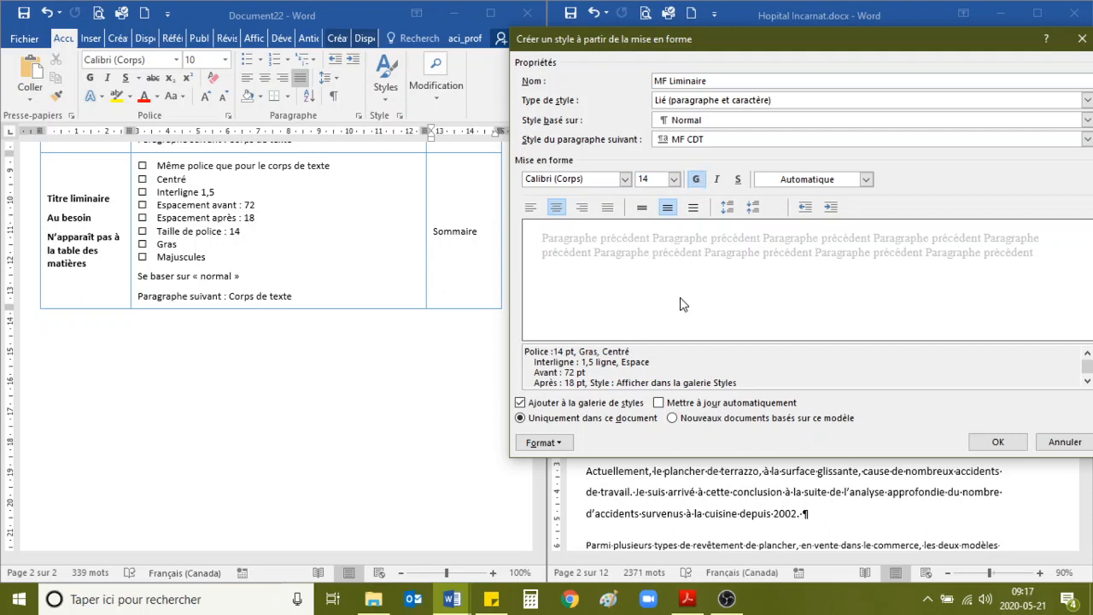
{"action": "left_click", "coordinate": [563, 442]}
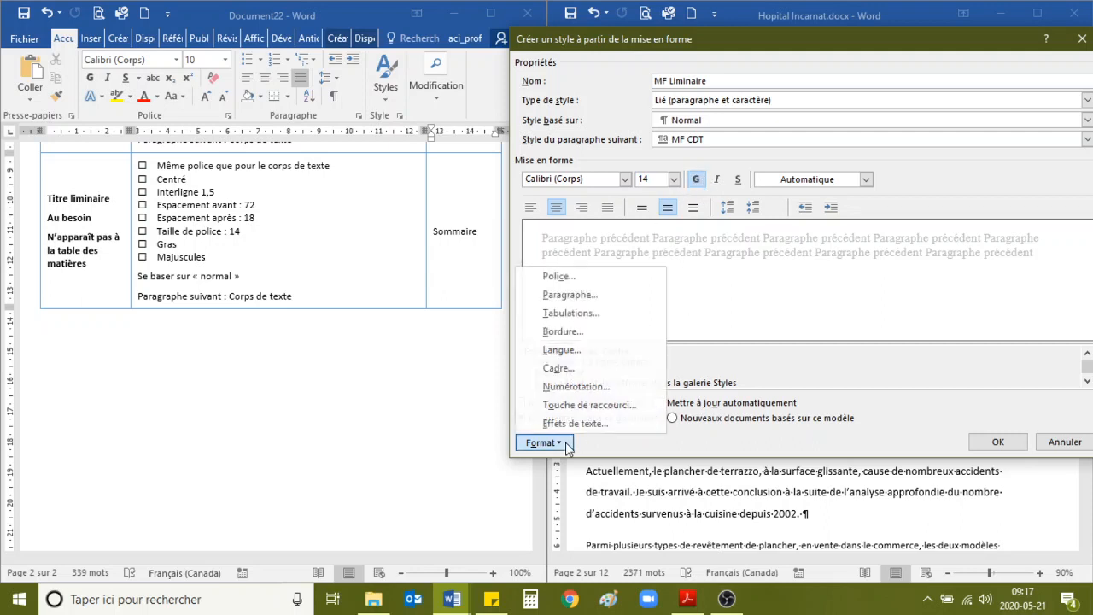
{"action": "left_click", "coordinate": [574, 282]}
{"action": "left_click", "coordinate": [800, 267]}
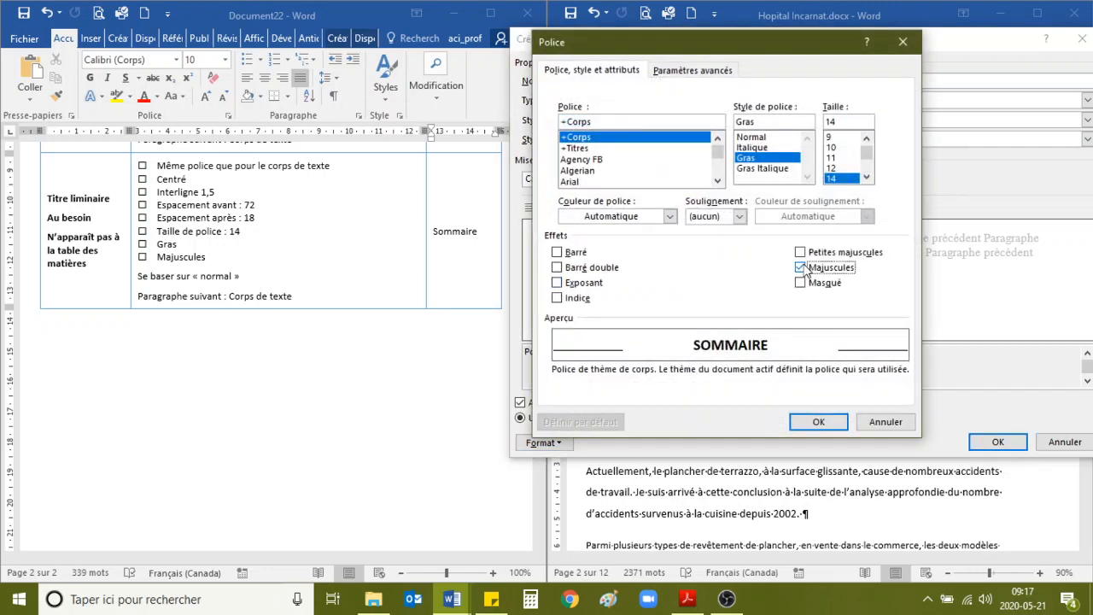
{"action": "left_click", "coordinate": [820, 425]}
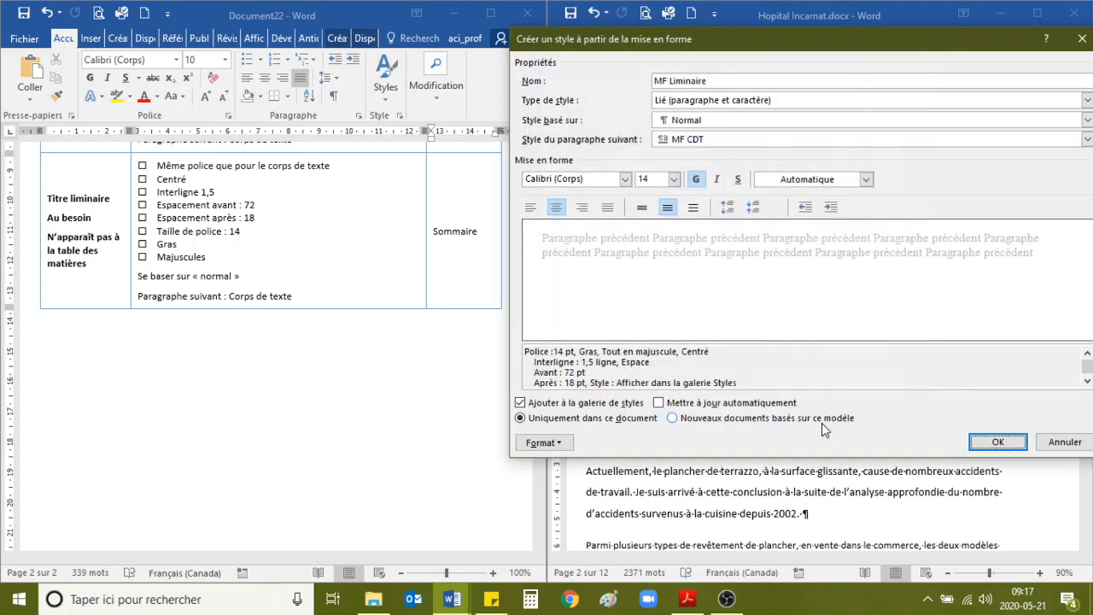
{"action": "left_click", "coordinate": [994, 442]}
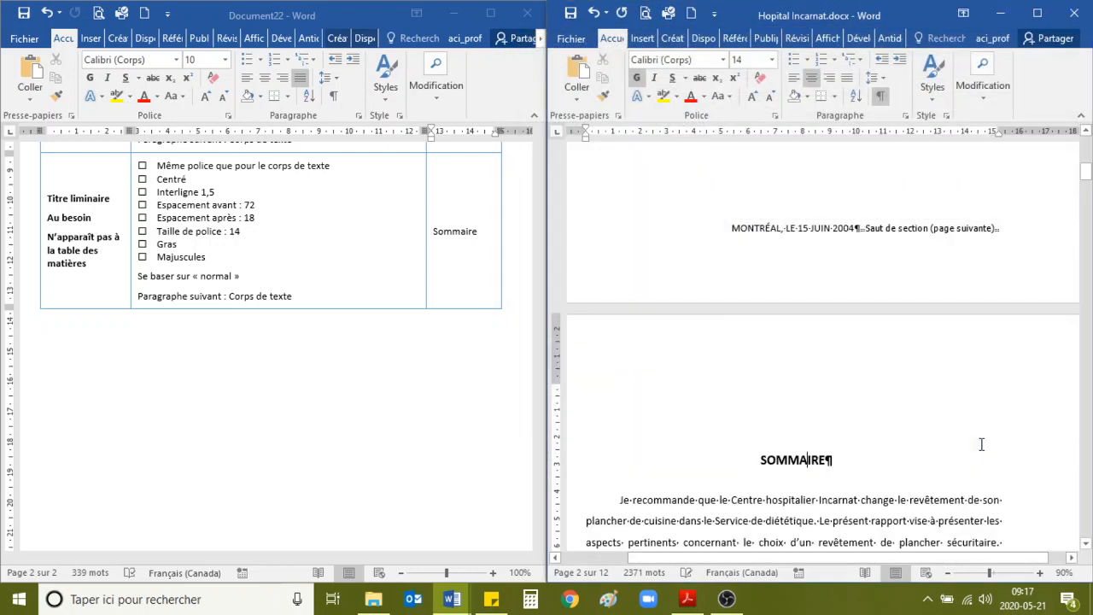
Apply the MF Liminaire style to the Table des matières heading on page 3
{"action": "scroll", "coordinate": [924, 445], "scroll_direction": "down", "scroll_amount": 3}
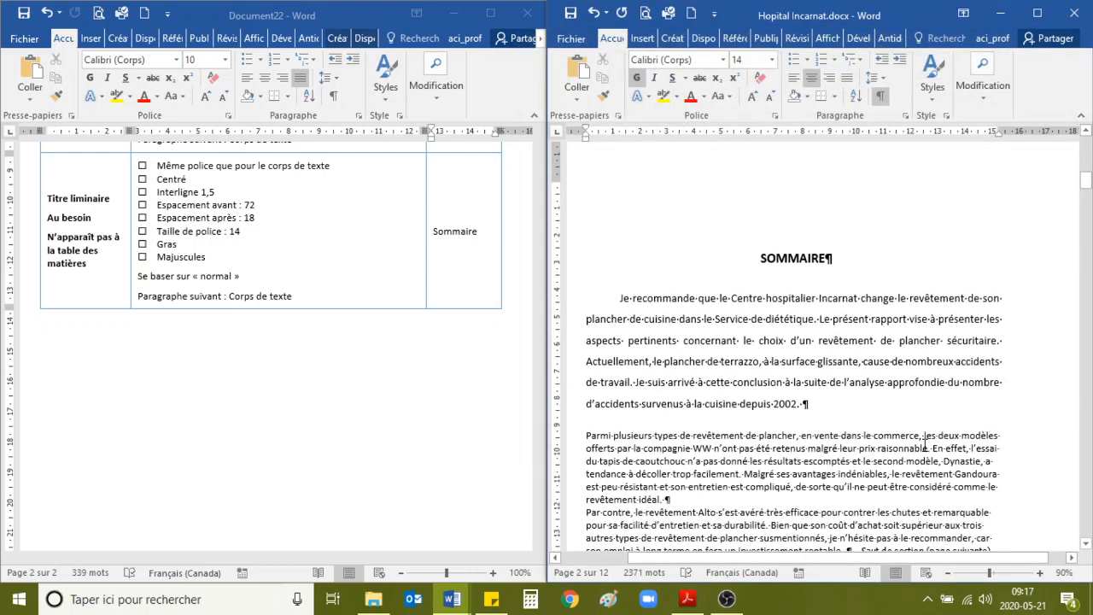
{"action": "scroll", "coordinate": [805, 265], "scroll_direction": "down", "scroll_amount": 1}
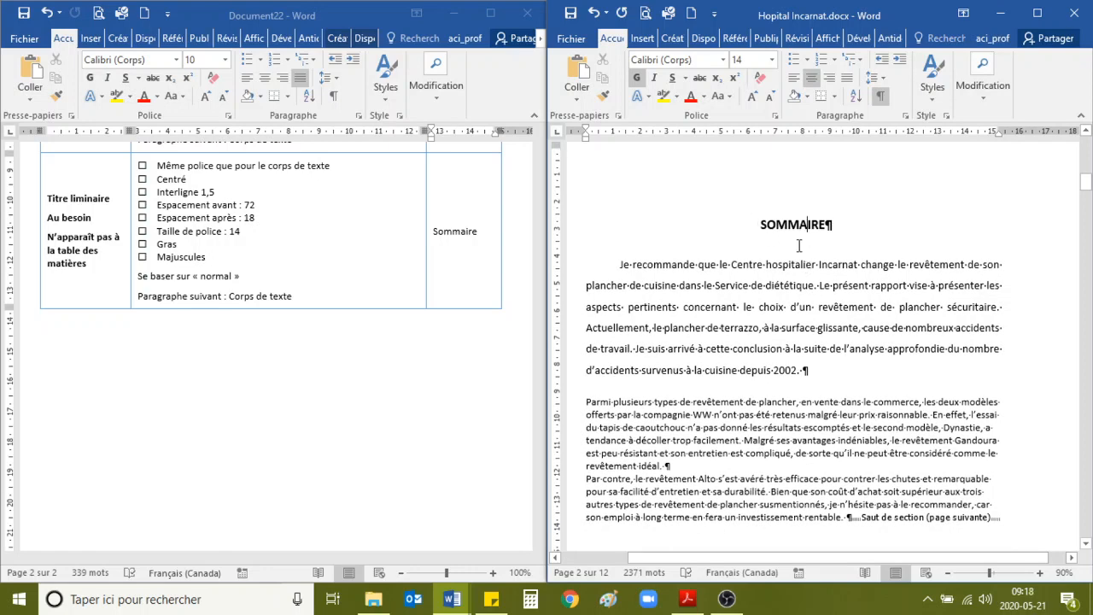
{"action": "scroll", "coordinate": [798, 245], "scroll_direction": "down", "scroll_amount": 6}
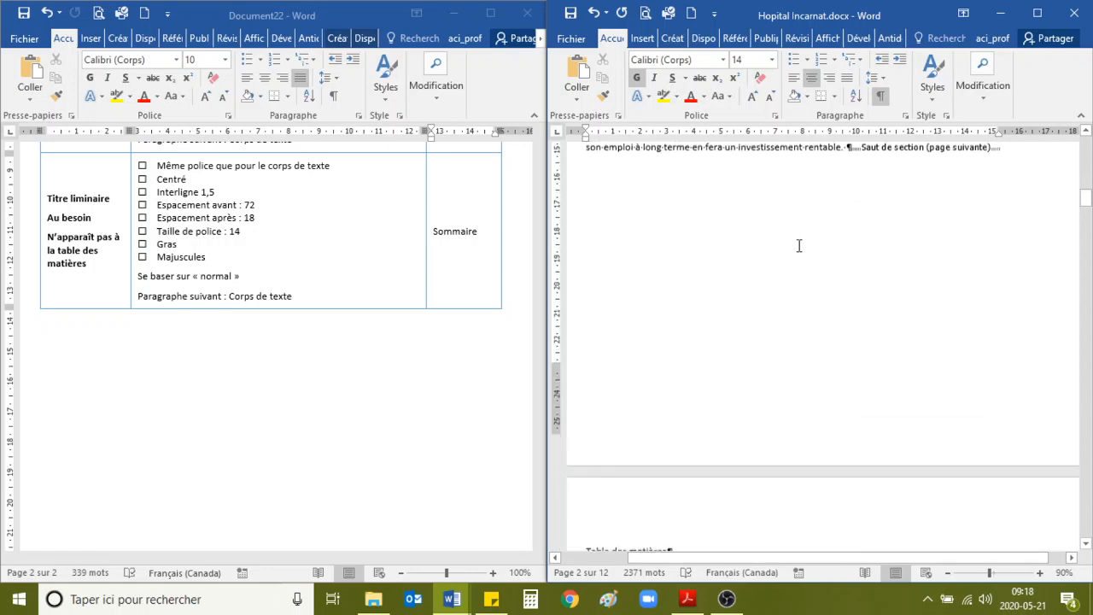
{"action": "scroll", "coordinate": [798, 245], "scroll_direction": "down", "scroll_amount": 3}
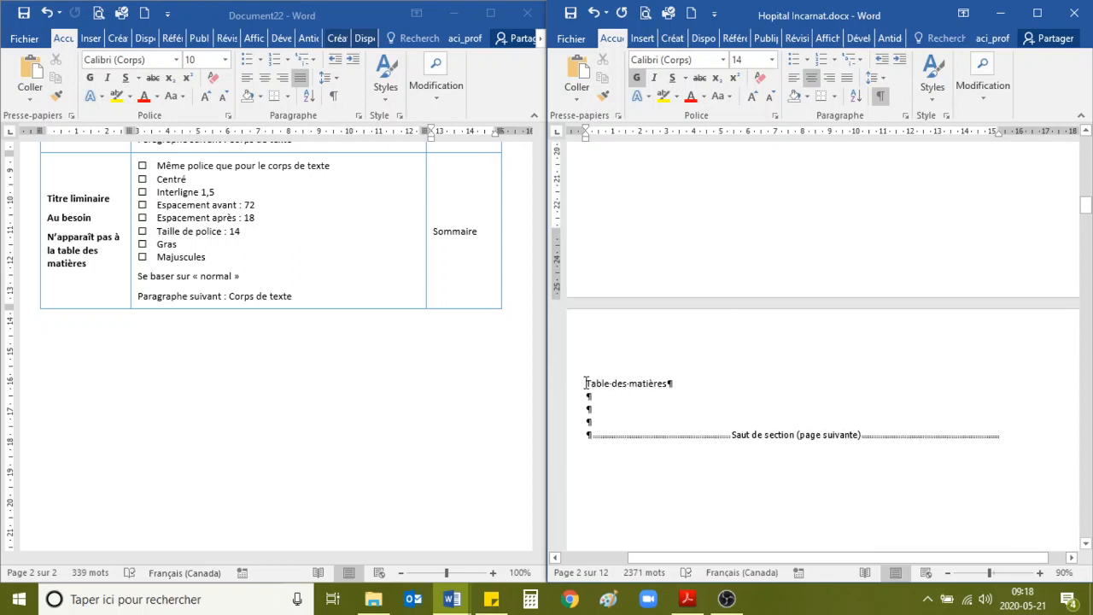
{"action": "left_click", "coordinate": [612, 383]}
{"action": "left_click", "coordinate": [933, 99]}
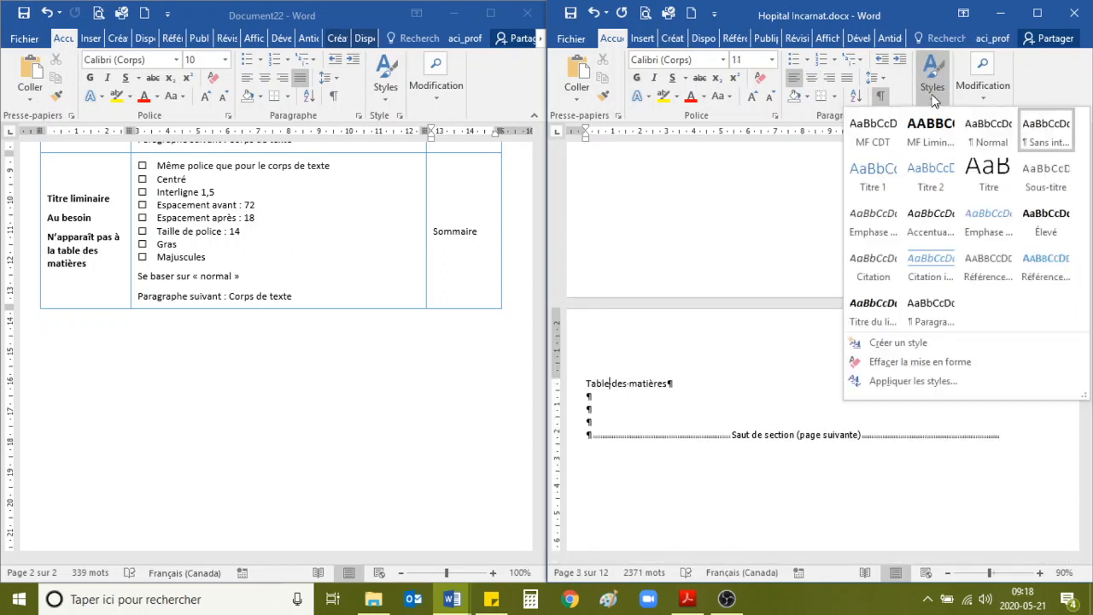
{"action": "left_click", "coordinate": [927, 136]}
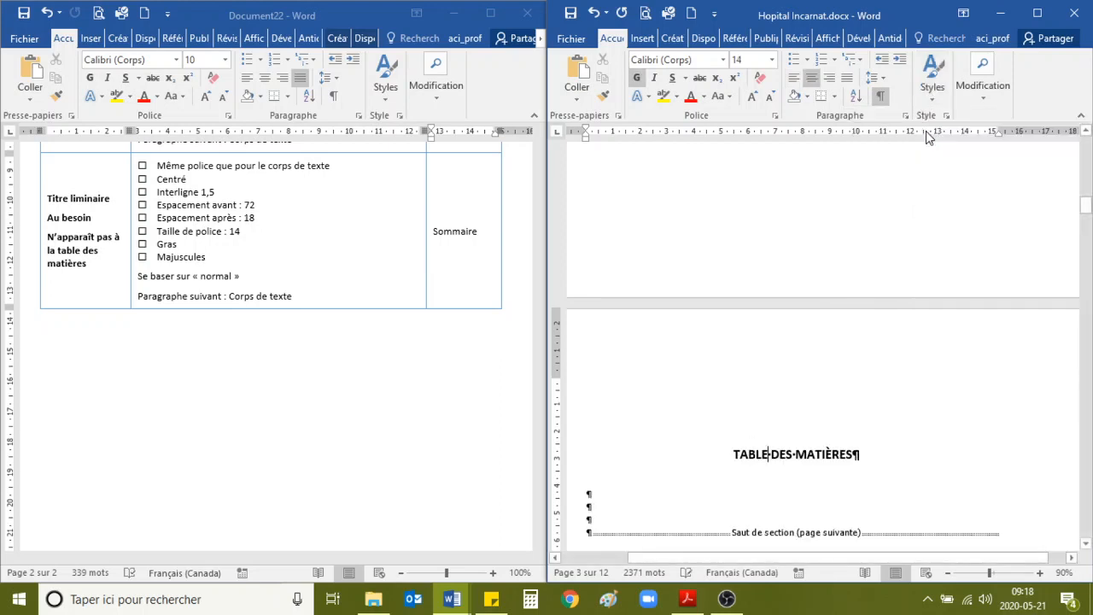